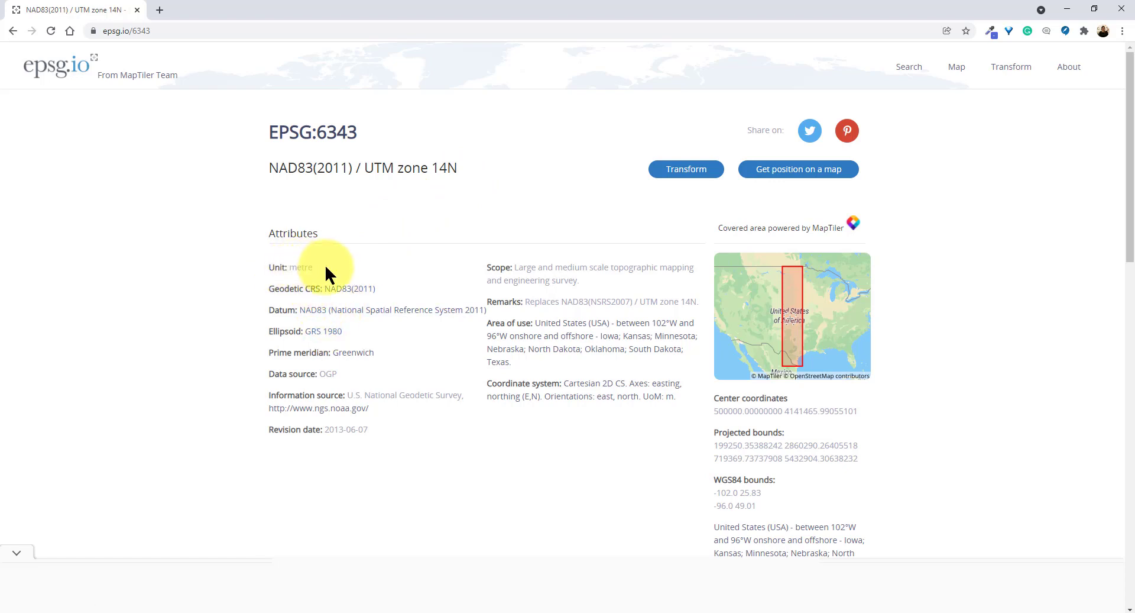
Step: Switch from the EPSG page to Civil 3D and set the METRIC drawing's zone category to UTM, NAD83 Datum
drag(326, 267, 260, 267)
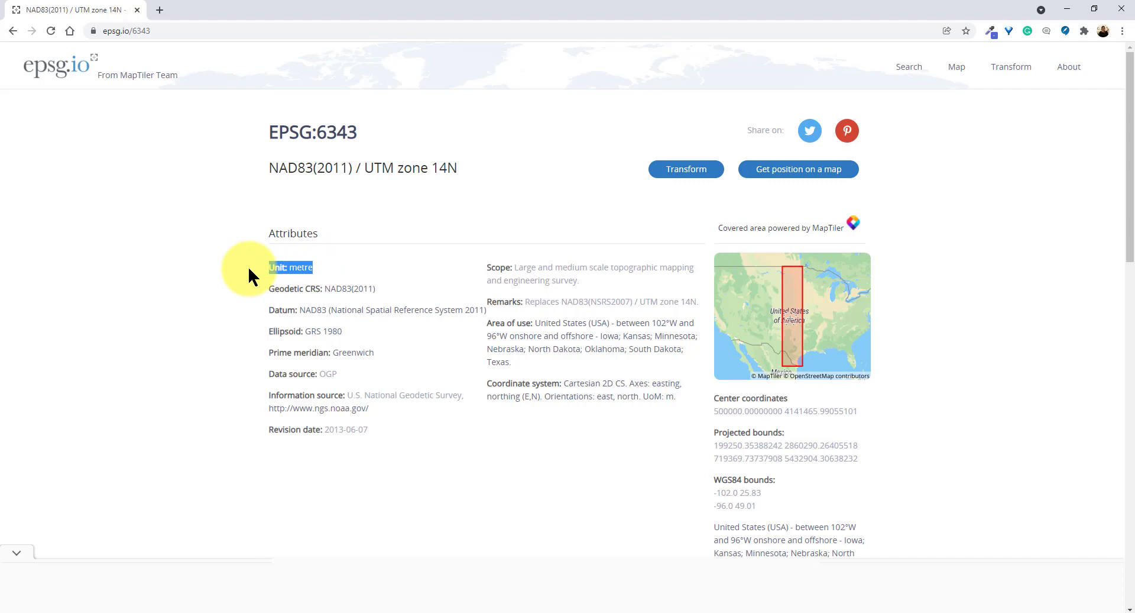
click(419, 612)
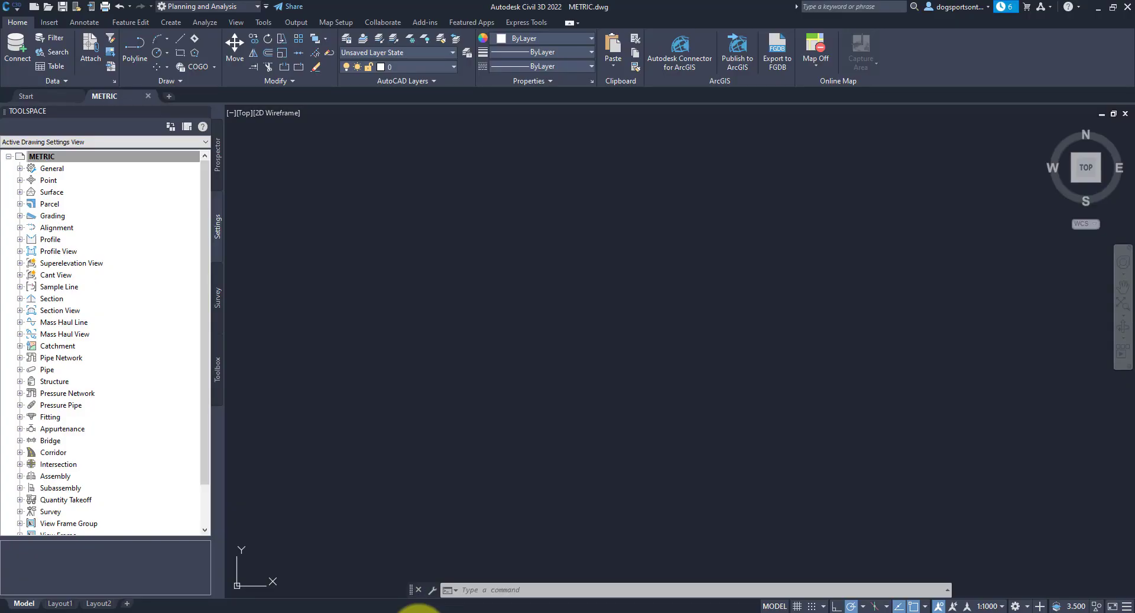
mouse_move(109, 92)
click(121, 156)
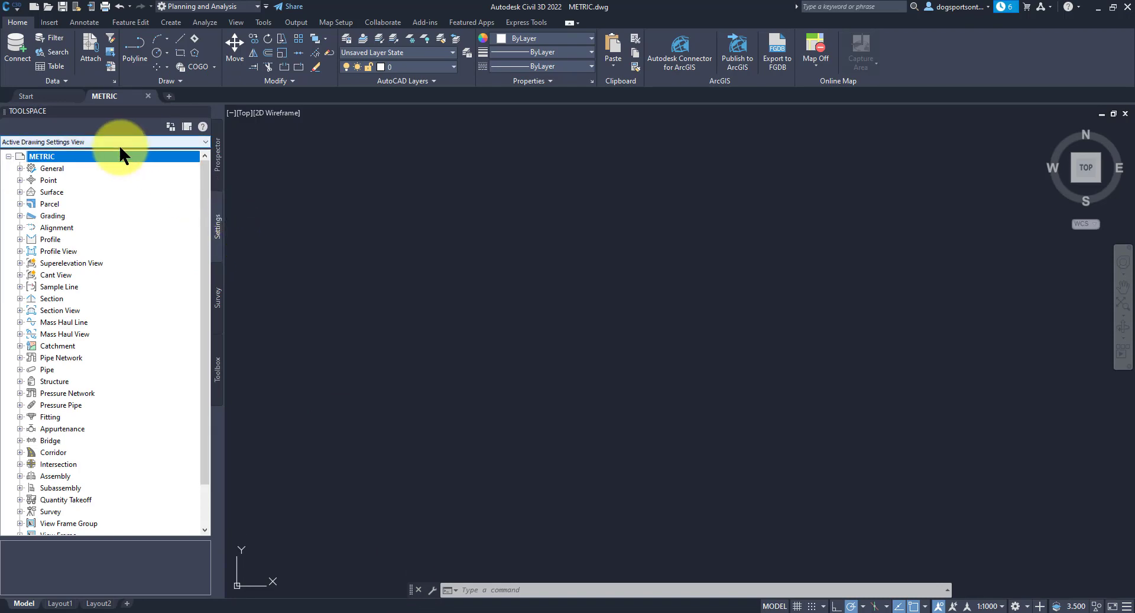
right_click(110, 158)
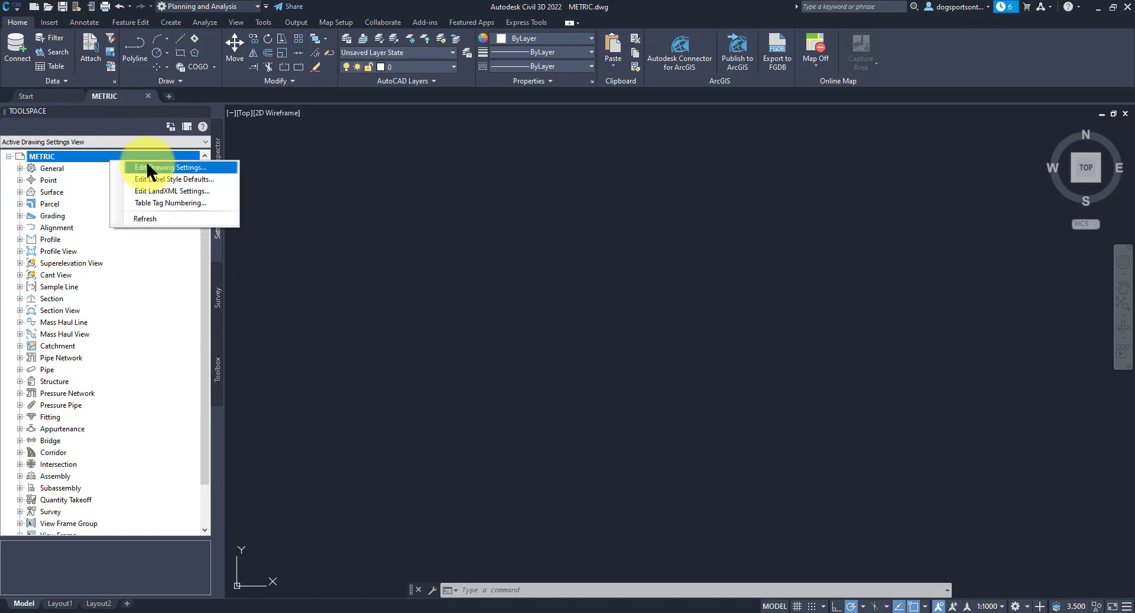
click(148, 166)
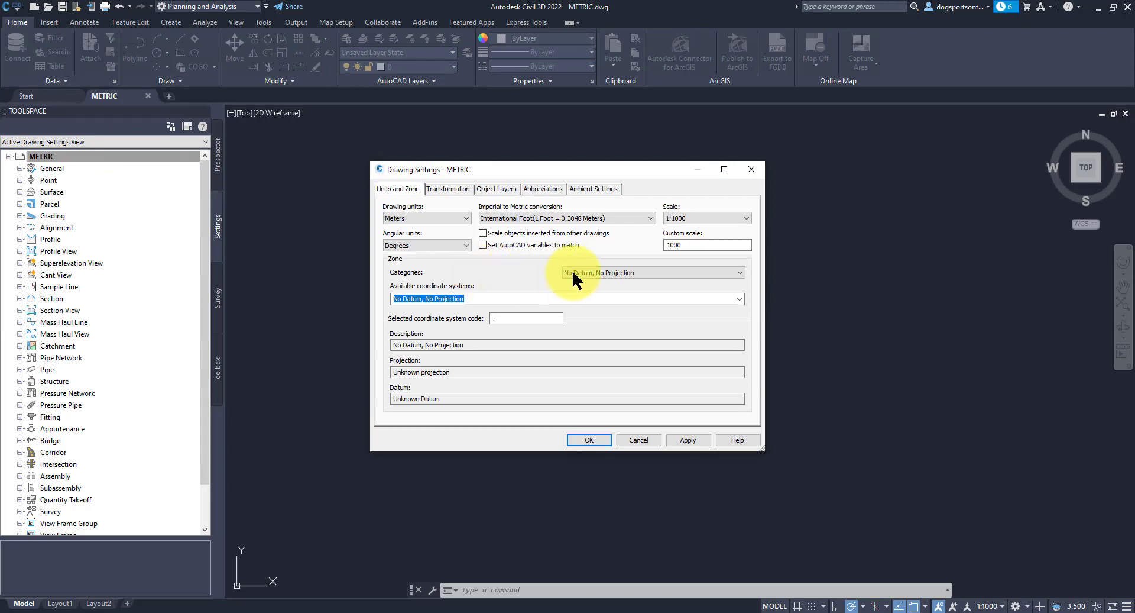
click(591, 273)
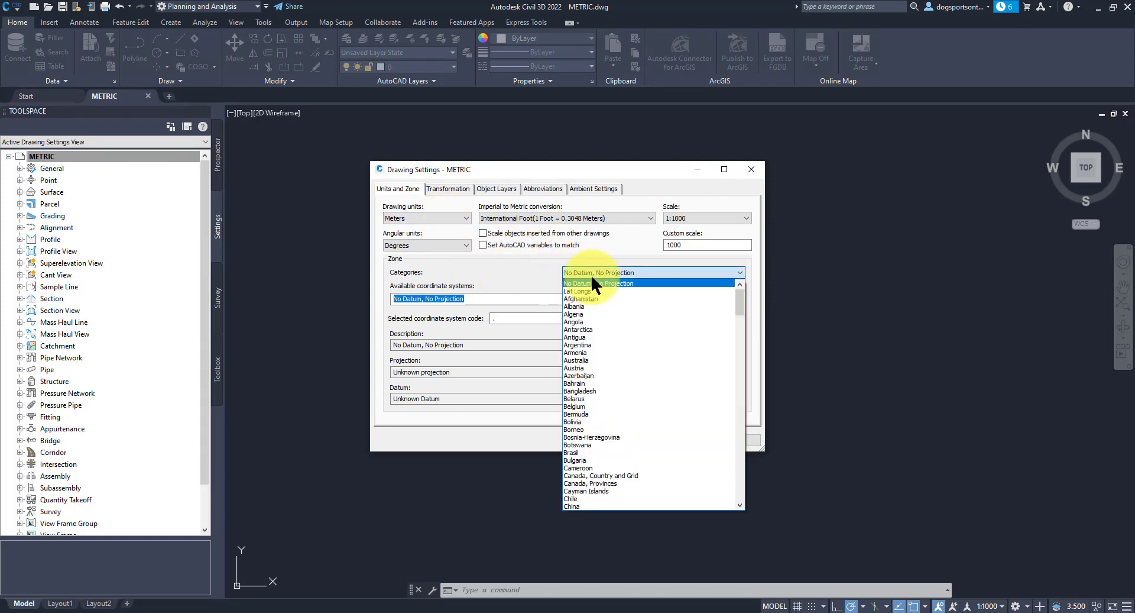
drag(740, 294, 754, 492)
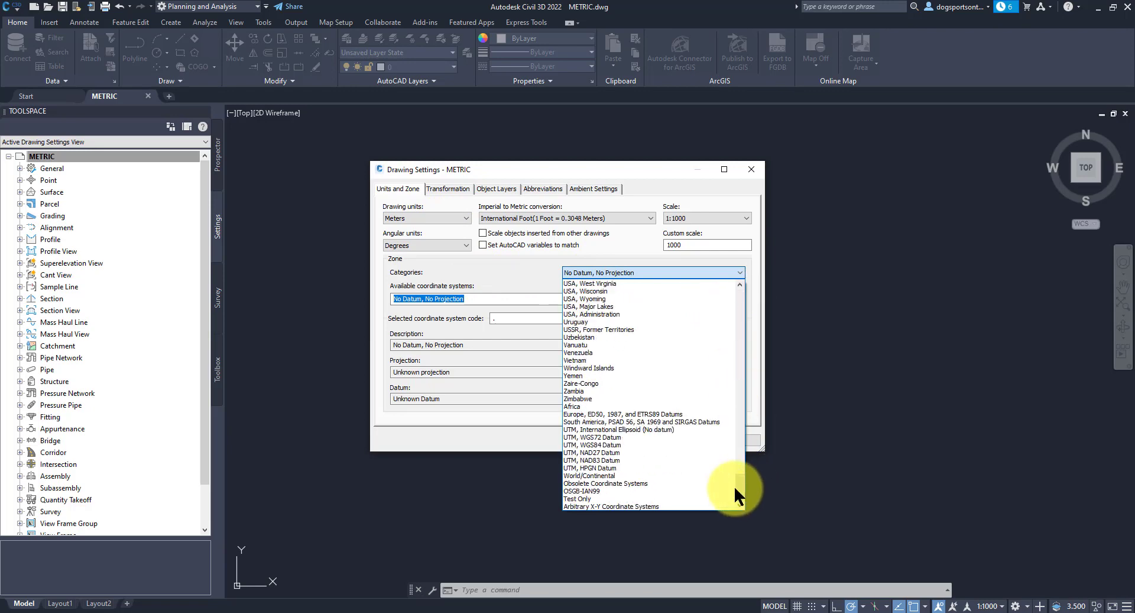
click(631, 460)
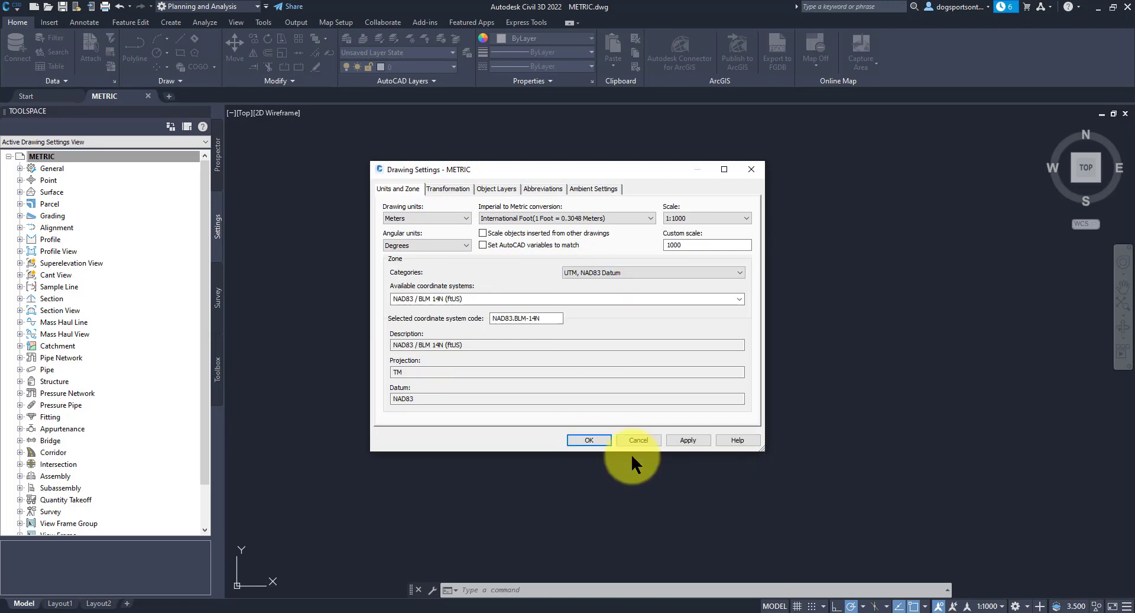
Step: Assign the coordinate system "UTM with NAD83 datum, Zone 14, Meter; Central Meridian 99d W" to the METRIC drawing and accept the settings
click(739, 299)
drag(737, 336, 732, 395)
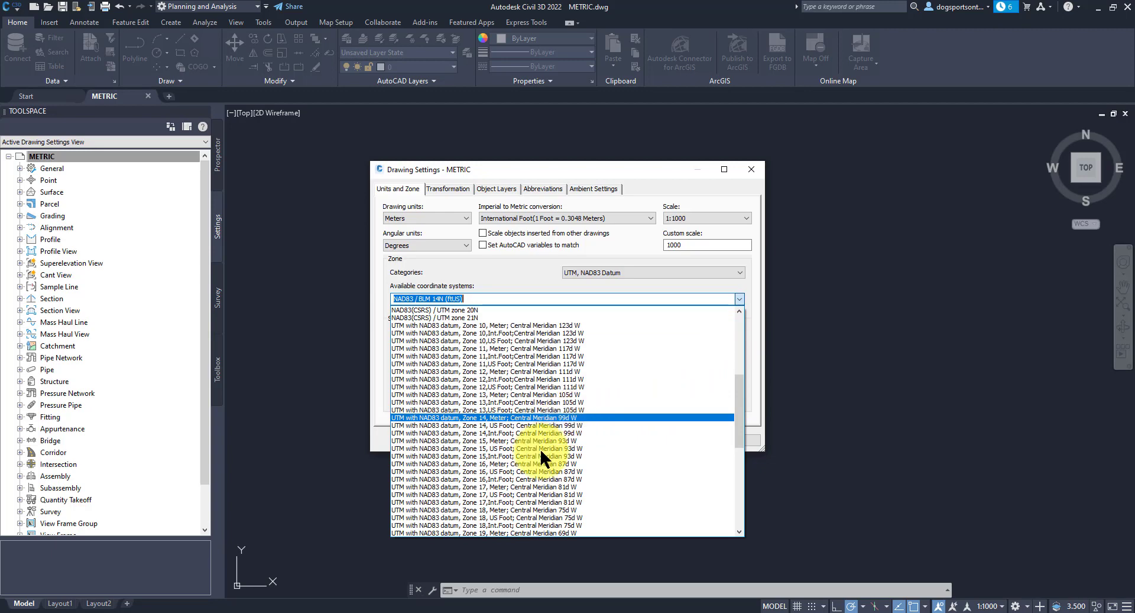
click(406, 609)
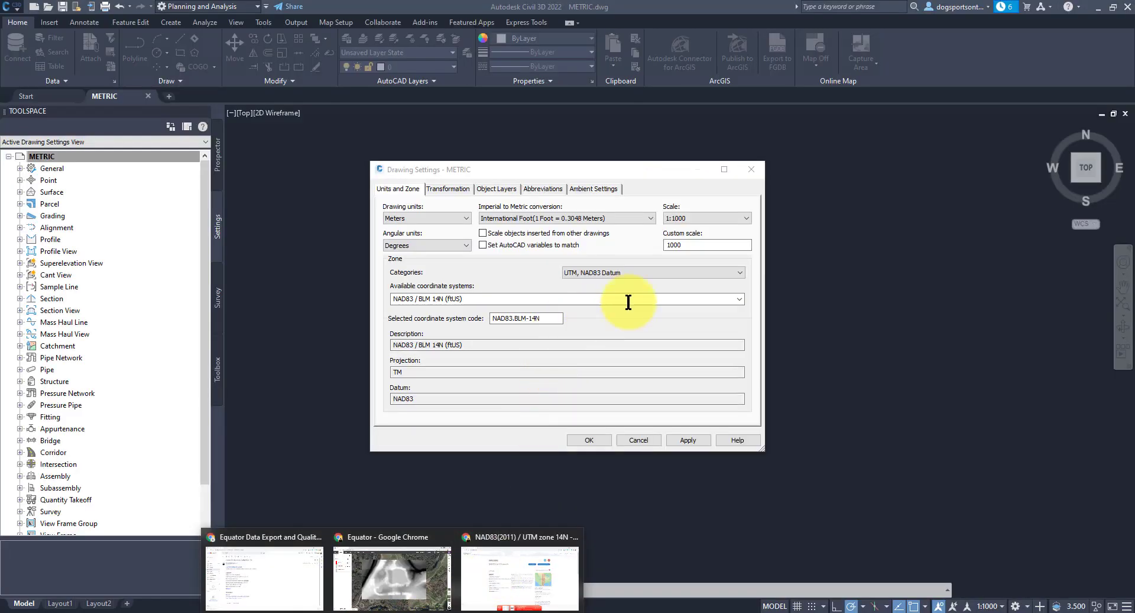
click(740, 299)
click(740, 298)
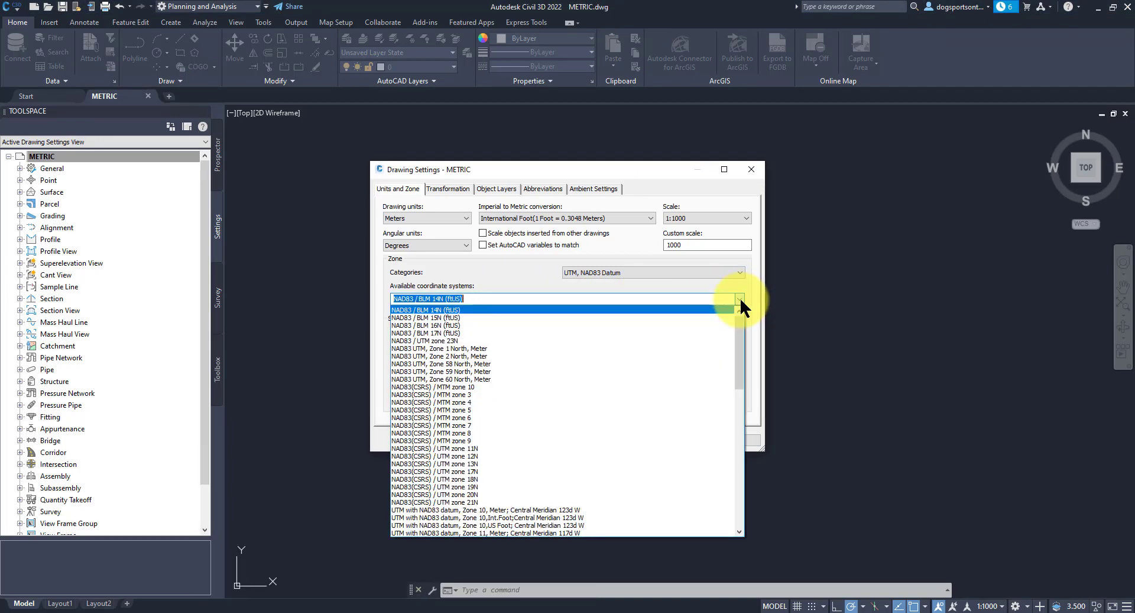
drag(738, 332, 739, 400)
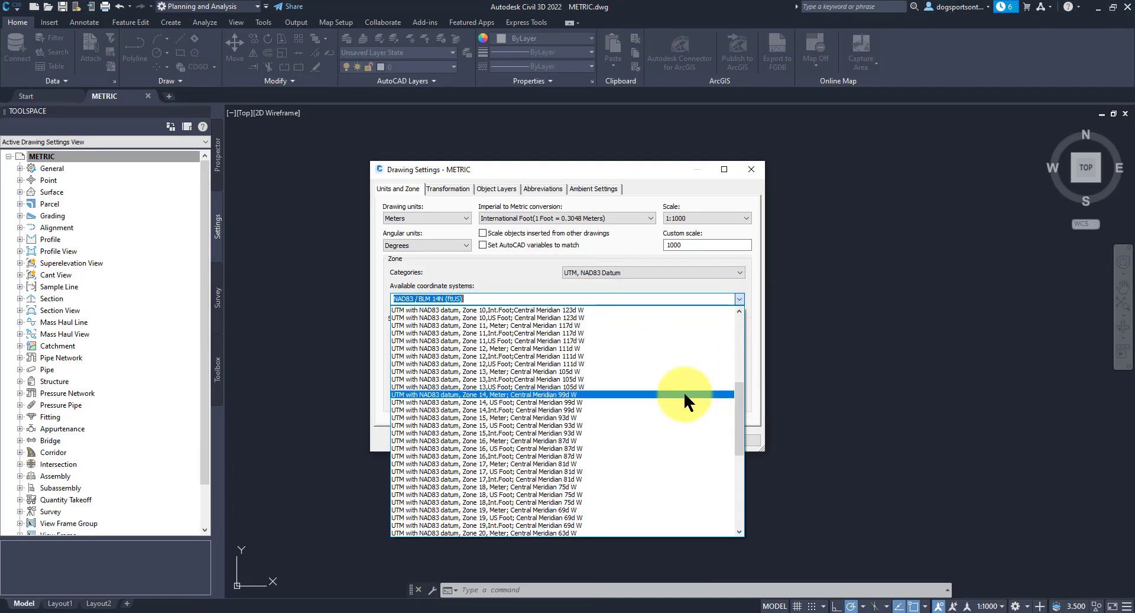
click(578, 393)
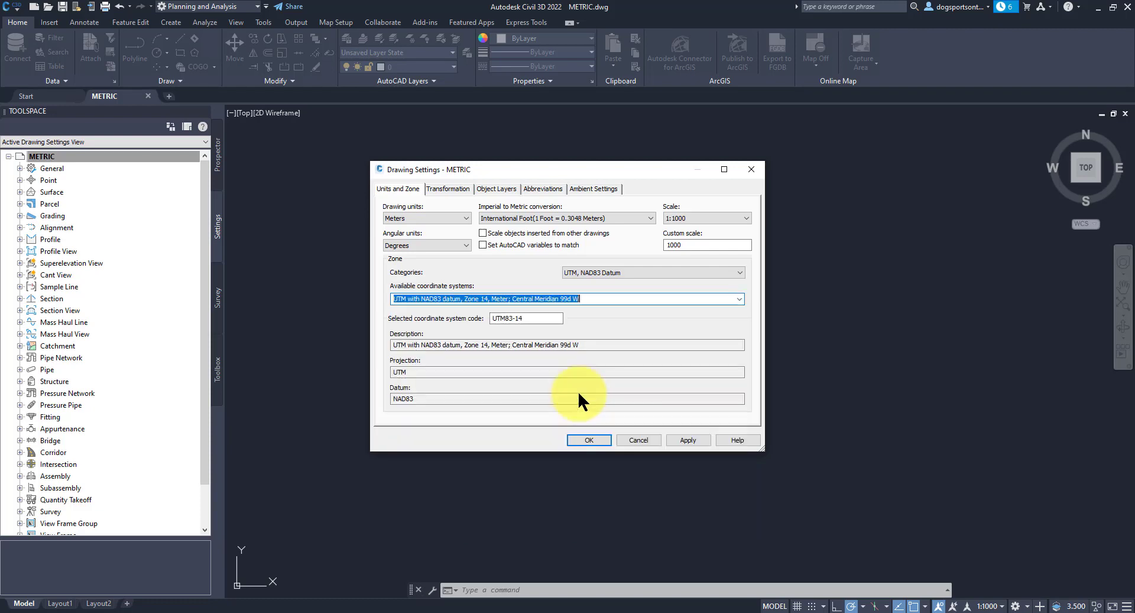
click(602, 441)
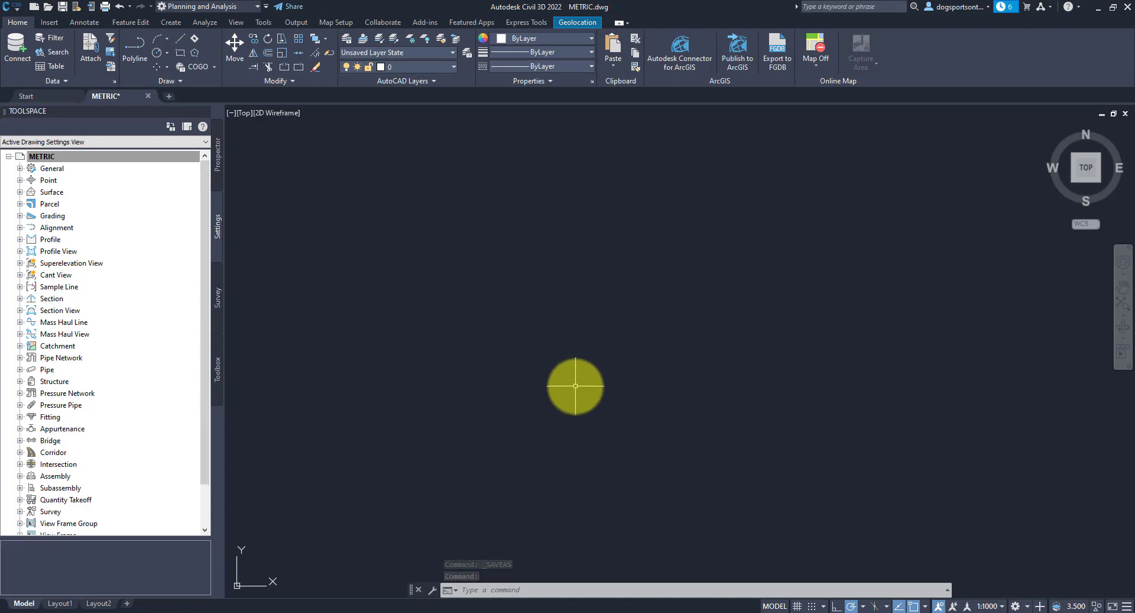
Step: Create a TIN surface in the METRIC drawing with the default name and the Contours 2m and 10m (Background) style
click(217, 155)
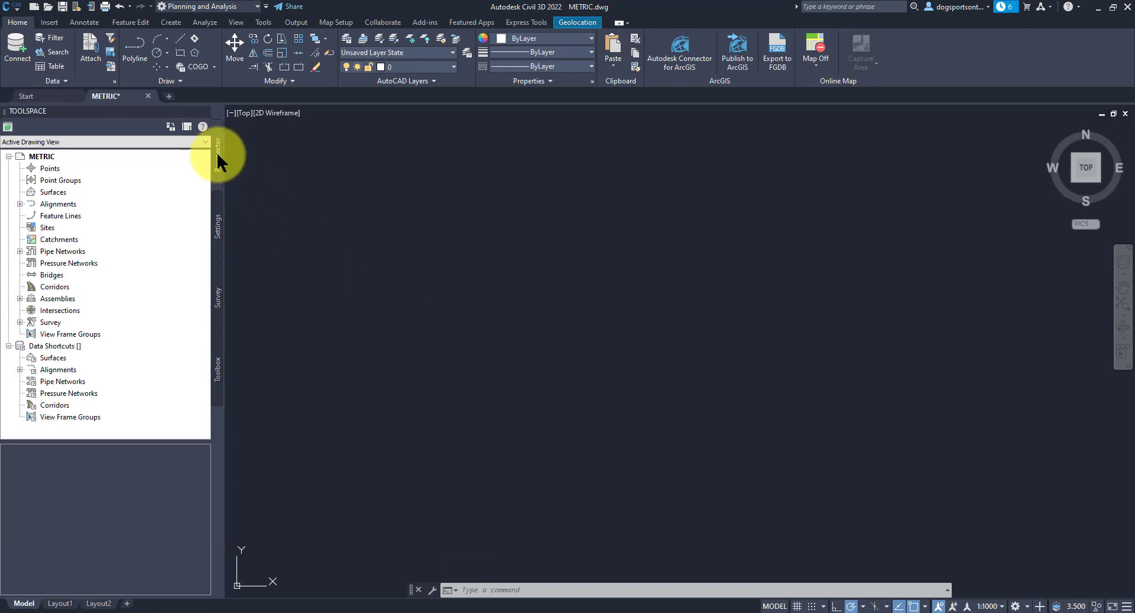
right_click(78, 192)
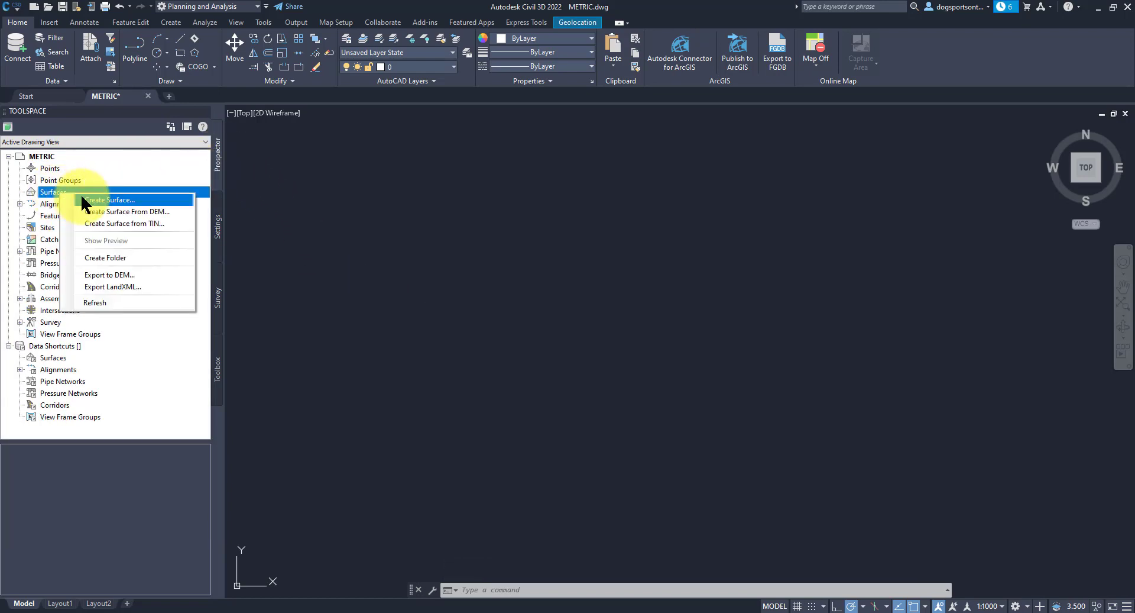
click(80, 194)
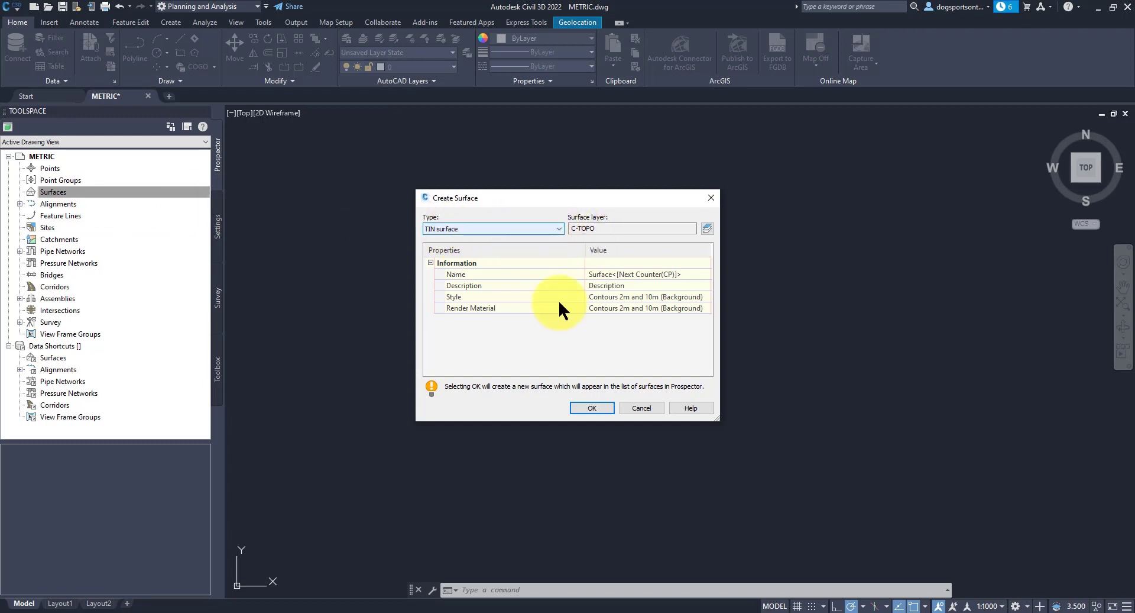
click(591, 407)
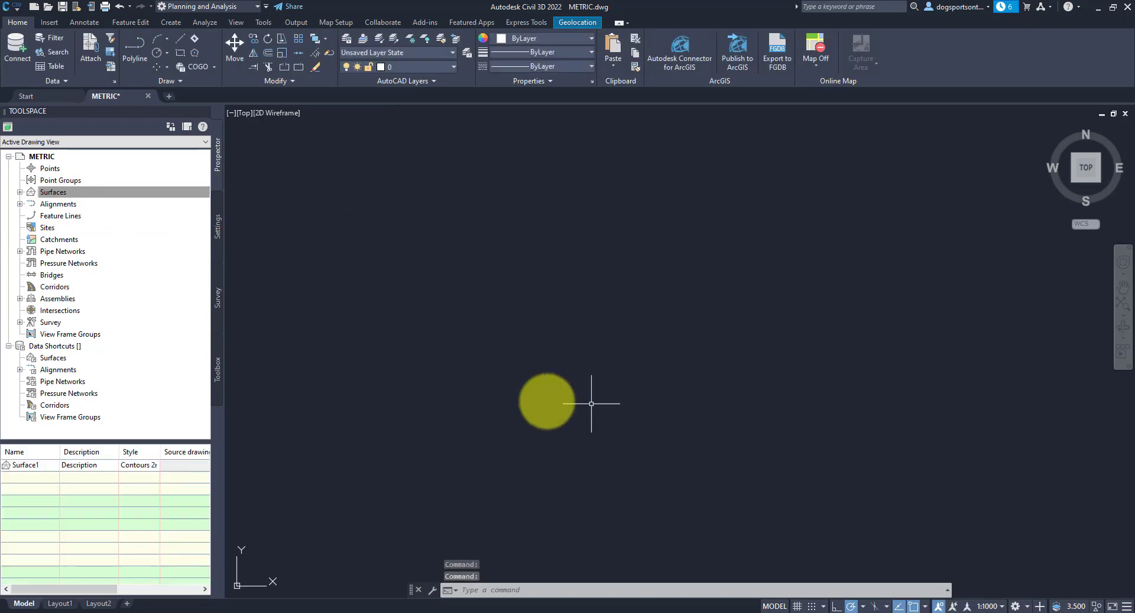
Step: Add the elevation file from the Video - Unit Conversion folder to Surface1's definition as a DEM file
click(51, 192)
click(20, 192)
click(31, 203)
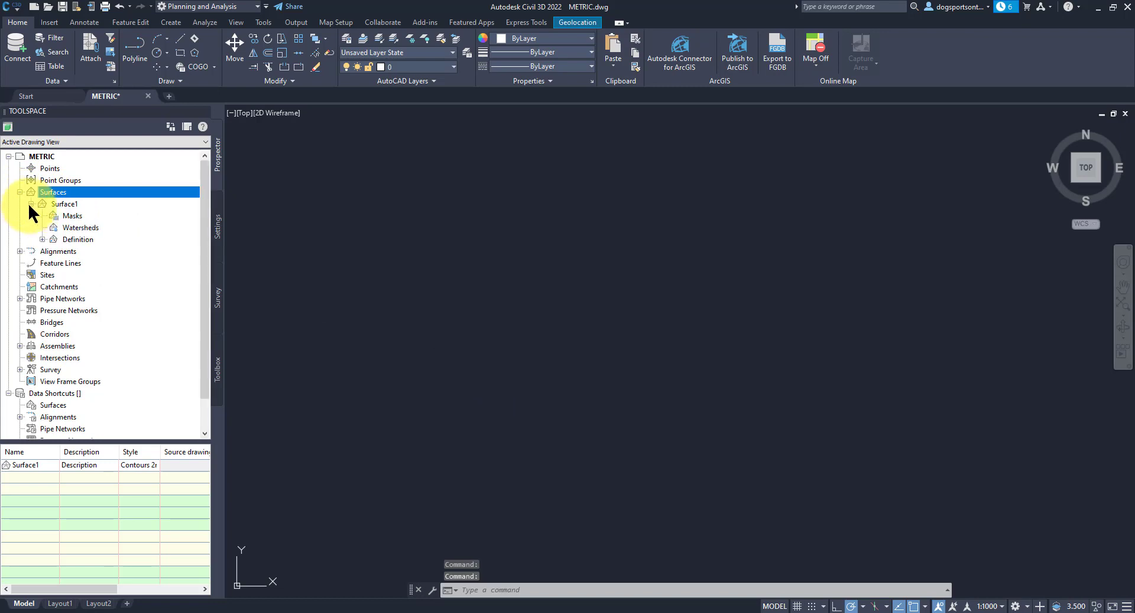
click(66, 240)
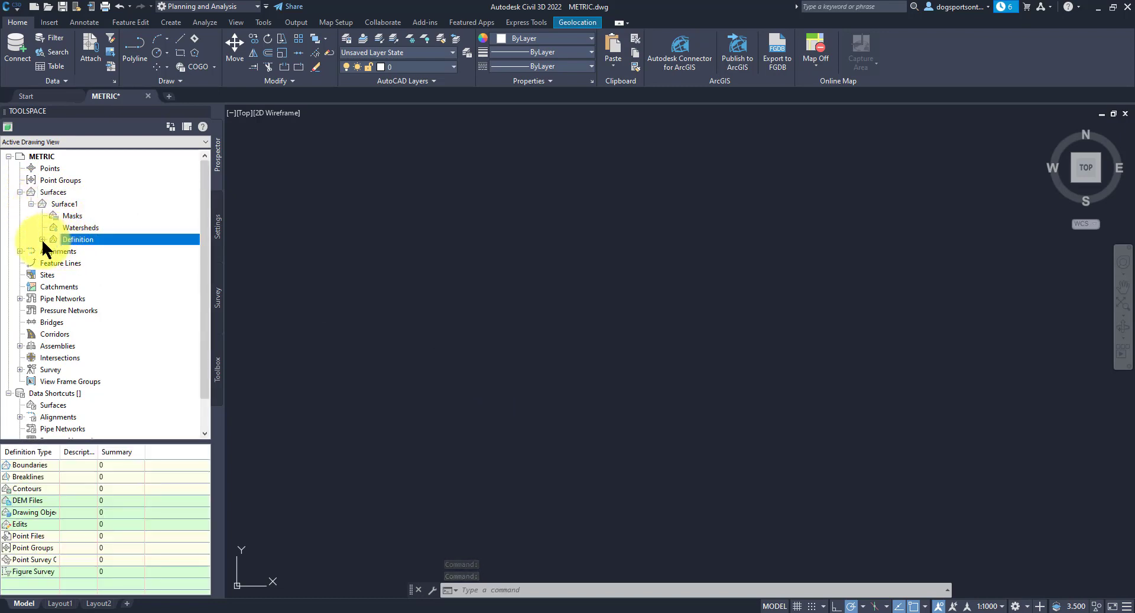
click(42, 239)
right_click(85, 288)
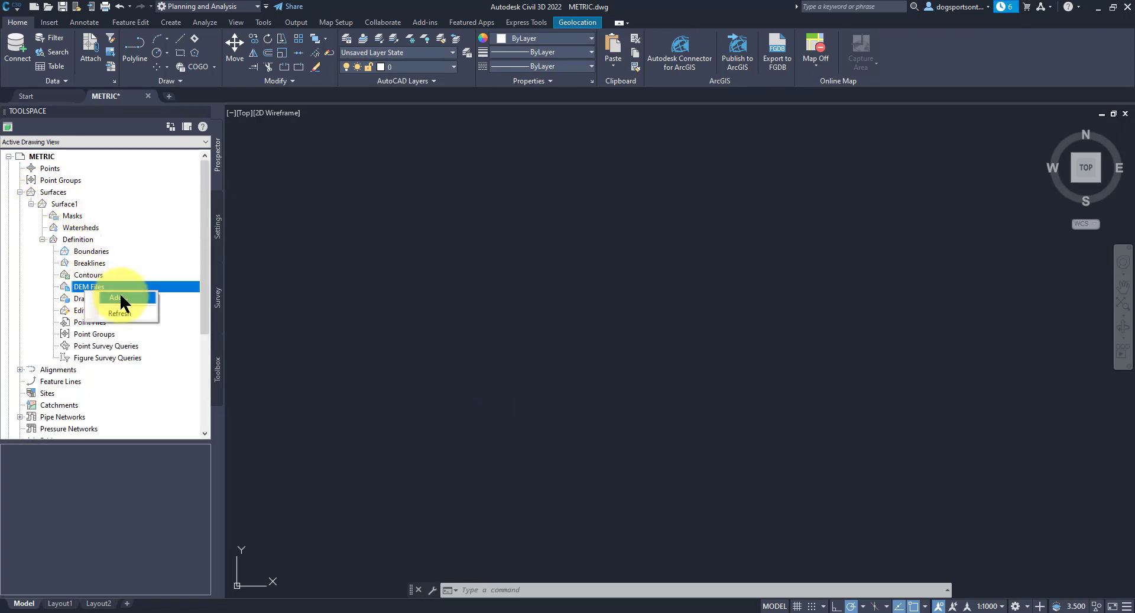
click(121, 299)
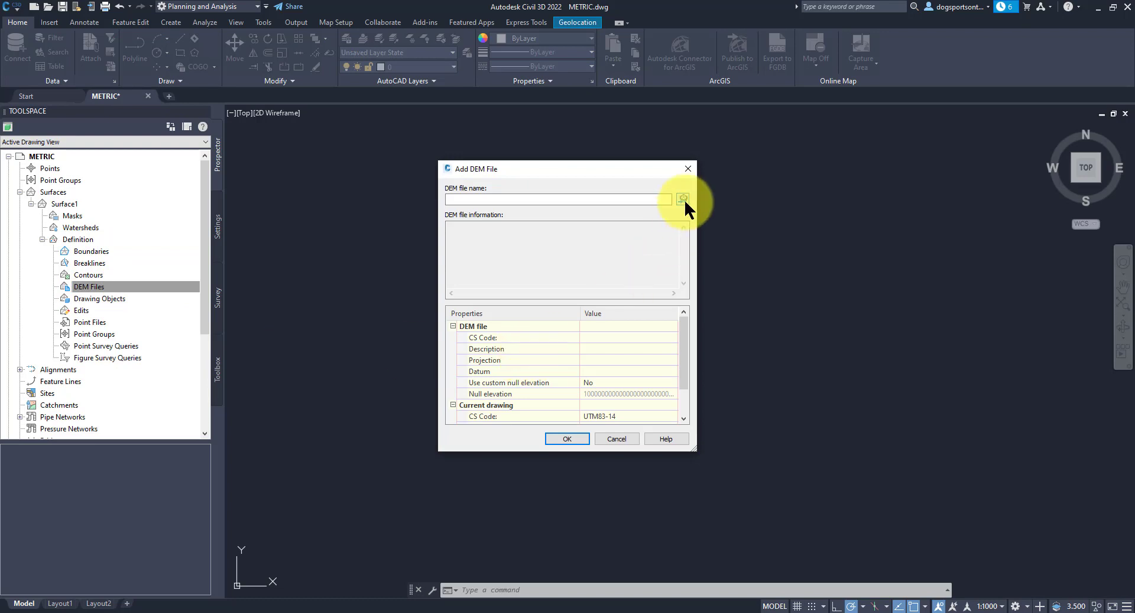
click(683, 198)
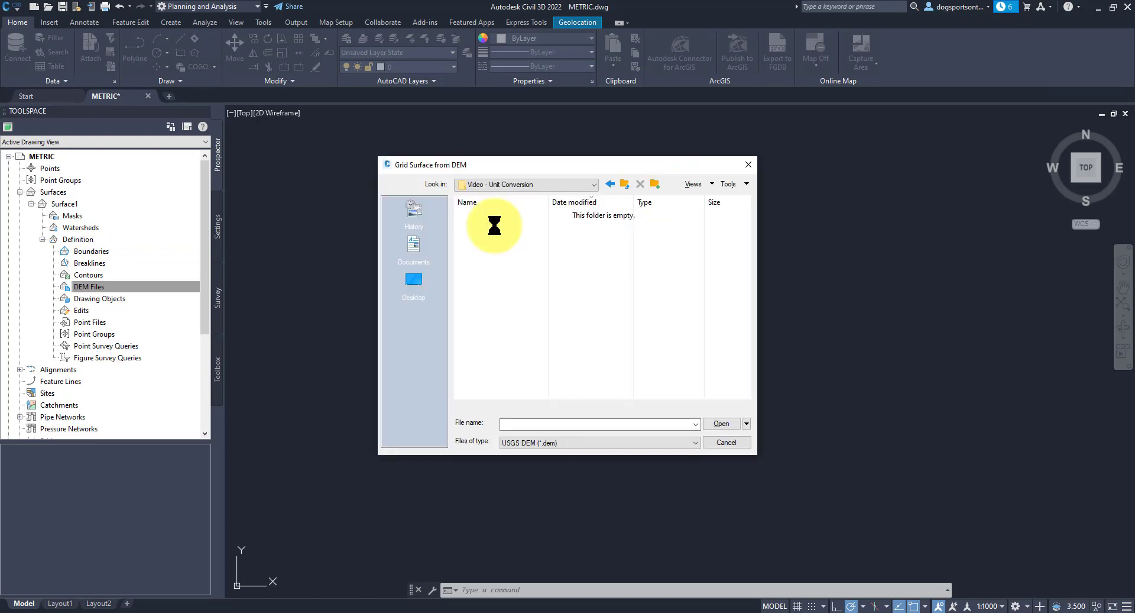
click(535, 442)
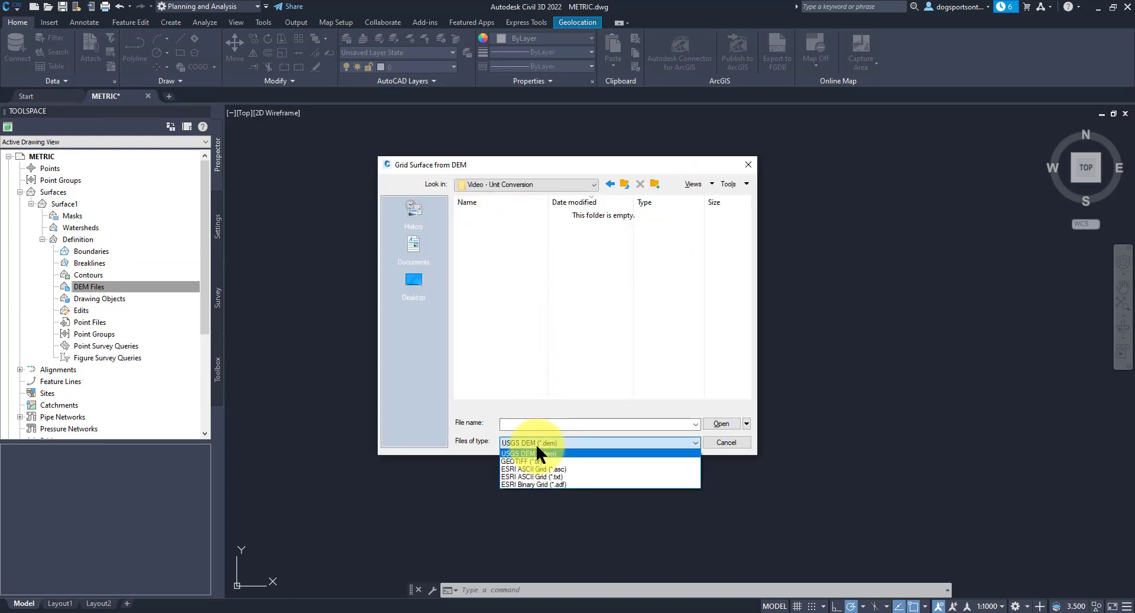
click(549, 455)
double_click(508, 213)
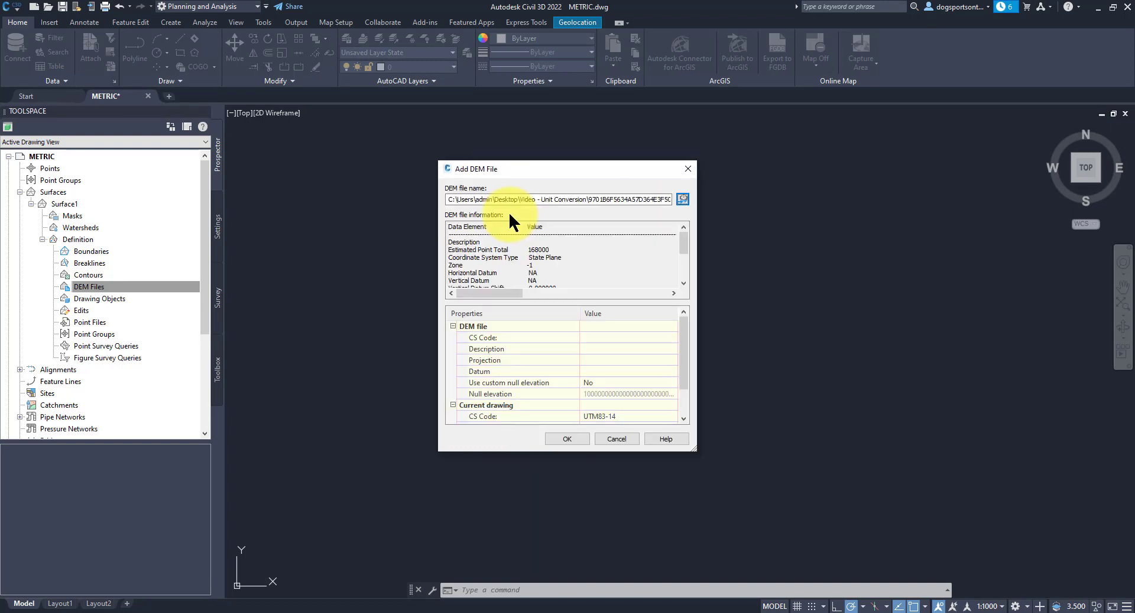
click(580, 442)
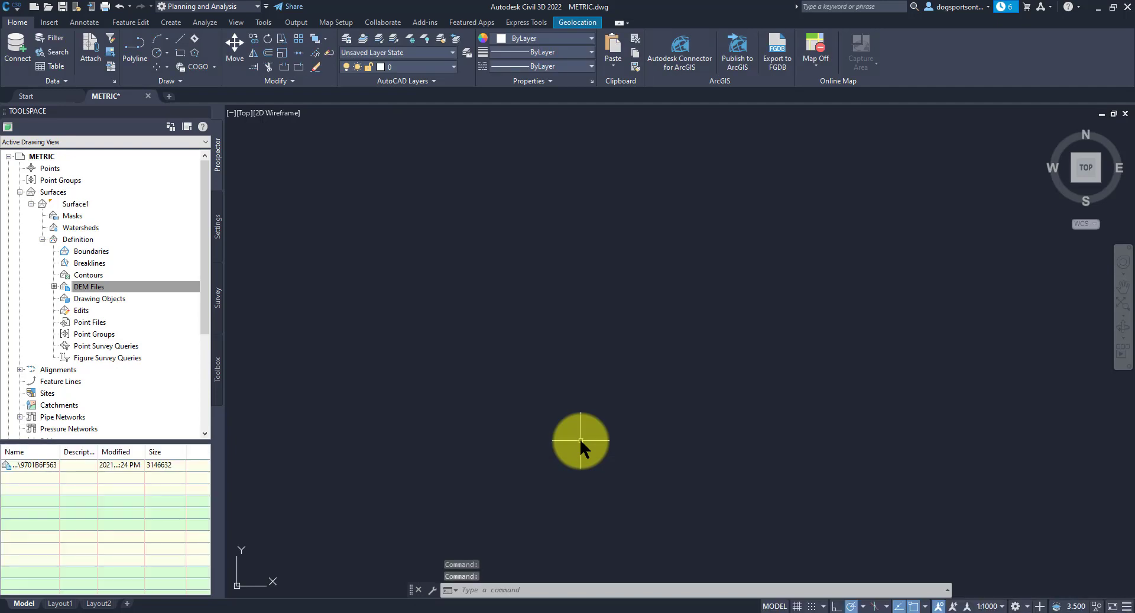
Step: Show the aerial online map beneath the full extent of the surface contours
text(zoom)
key(Return)
text(ex)
key(Return)
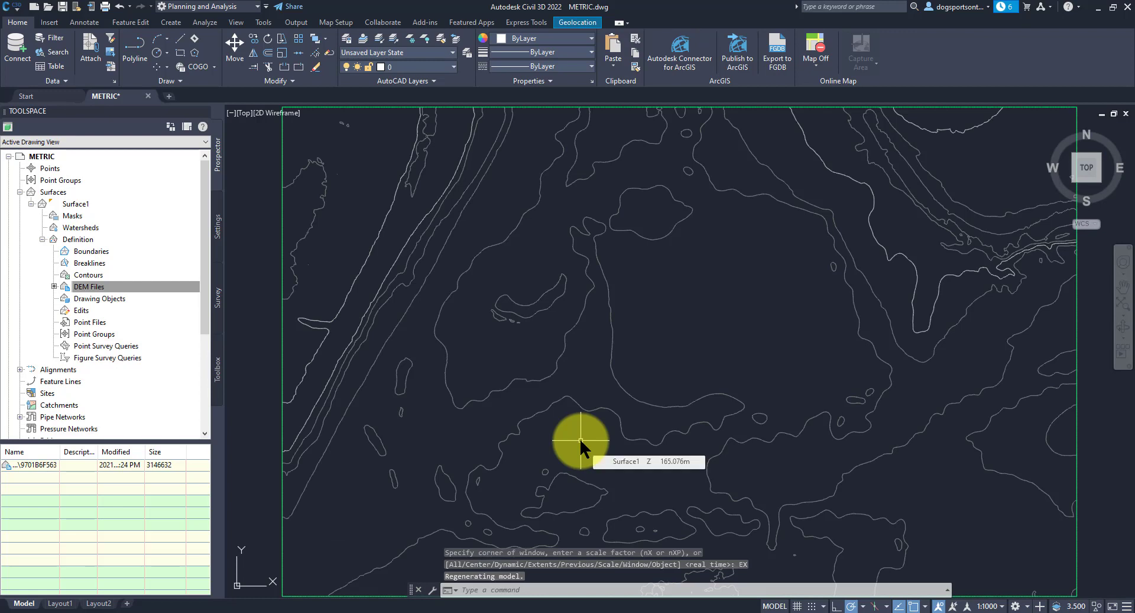
click(572, 22)
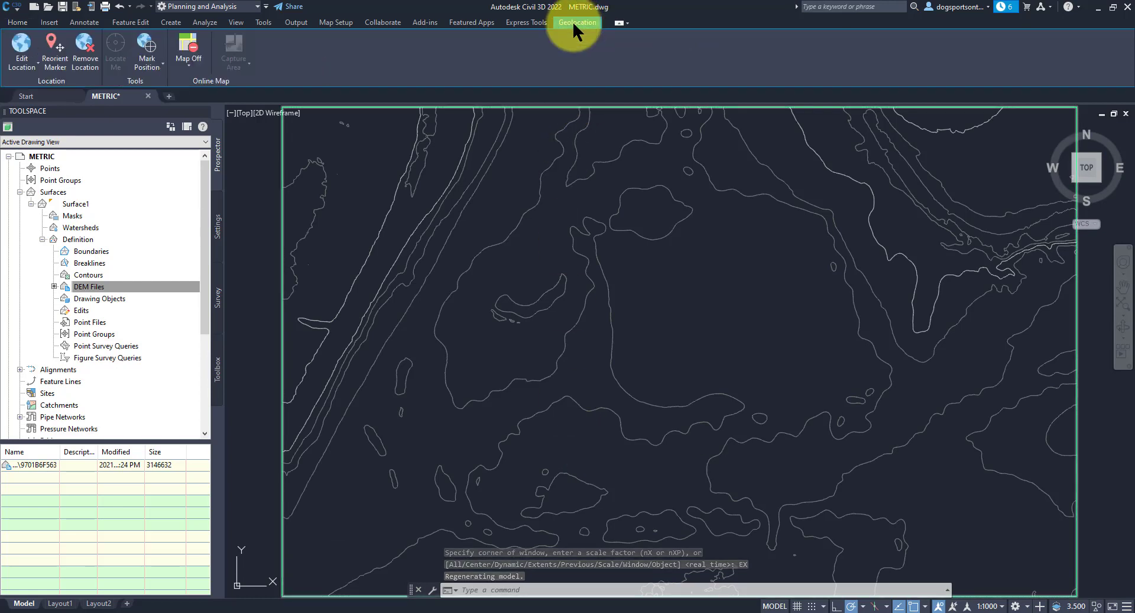
click(177, 60)
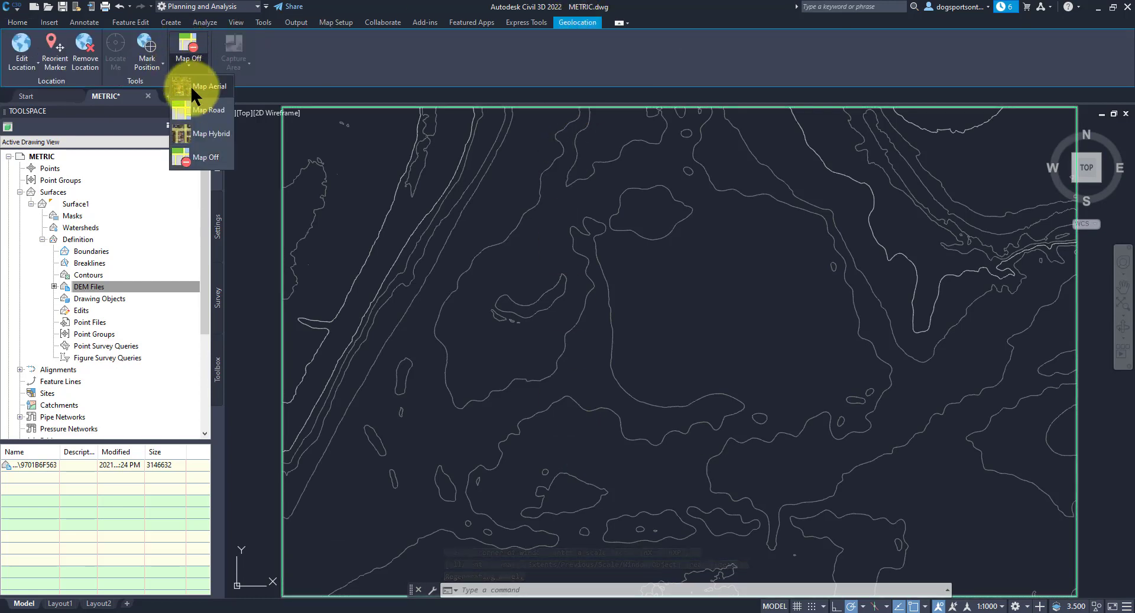
click(190, 85)
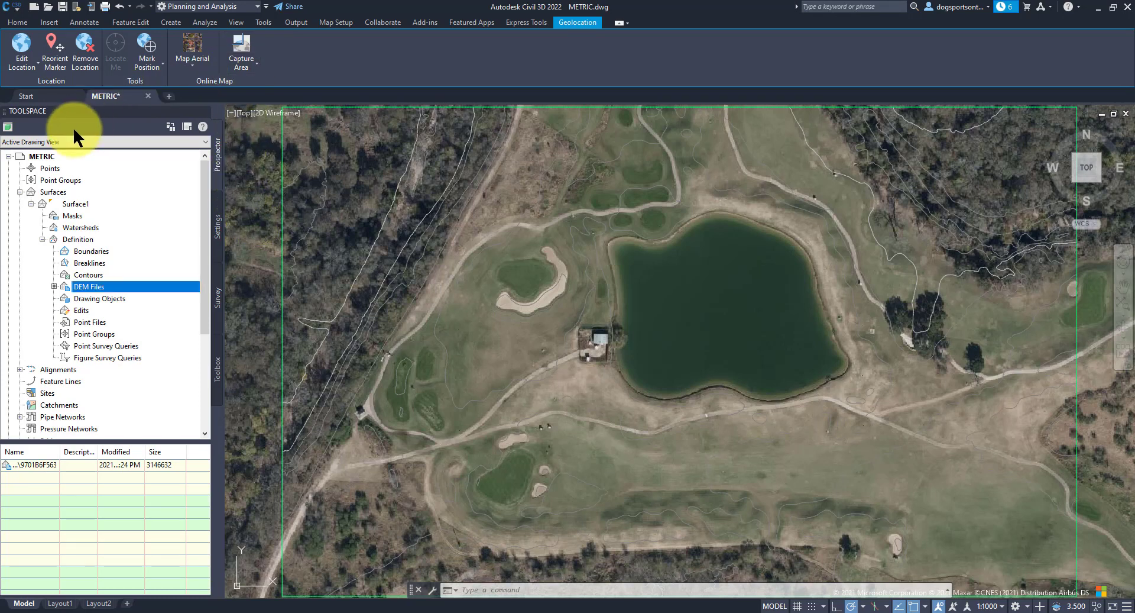
Step: Export Surface1 to LandXML, version 1.2
right_click(67, 201)
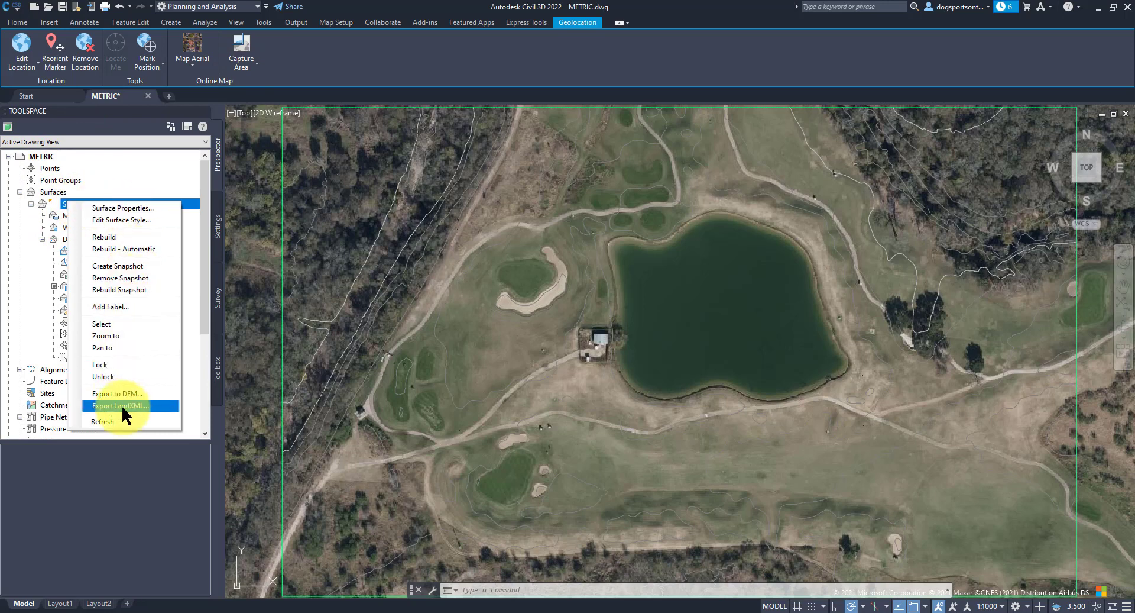
click(120, 404)
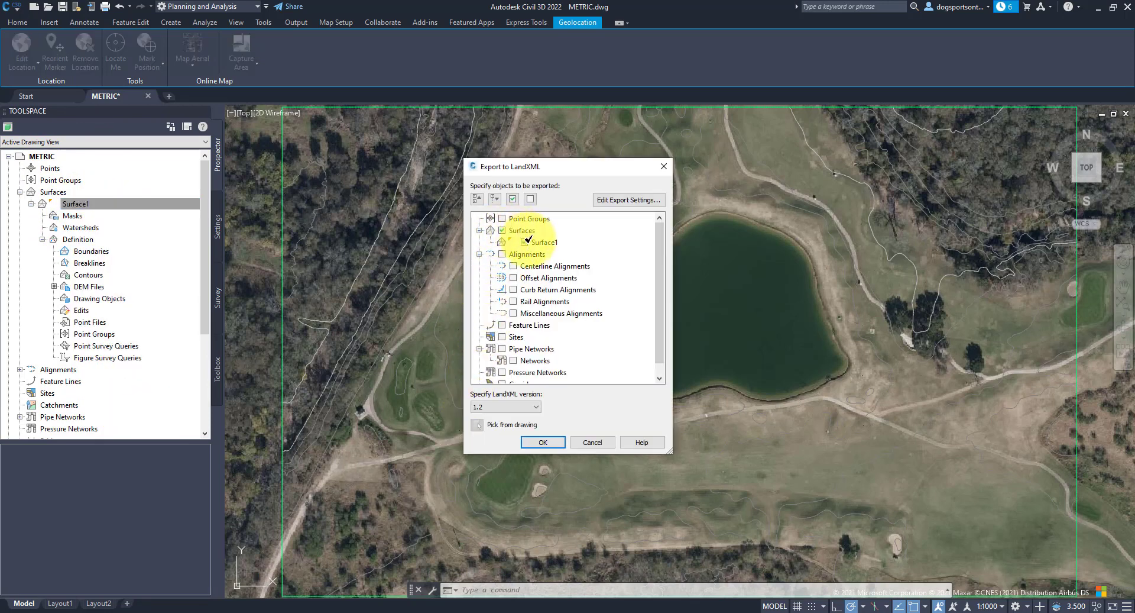
click(542, 442)
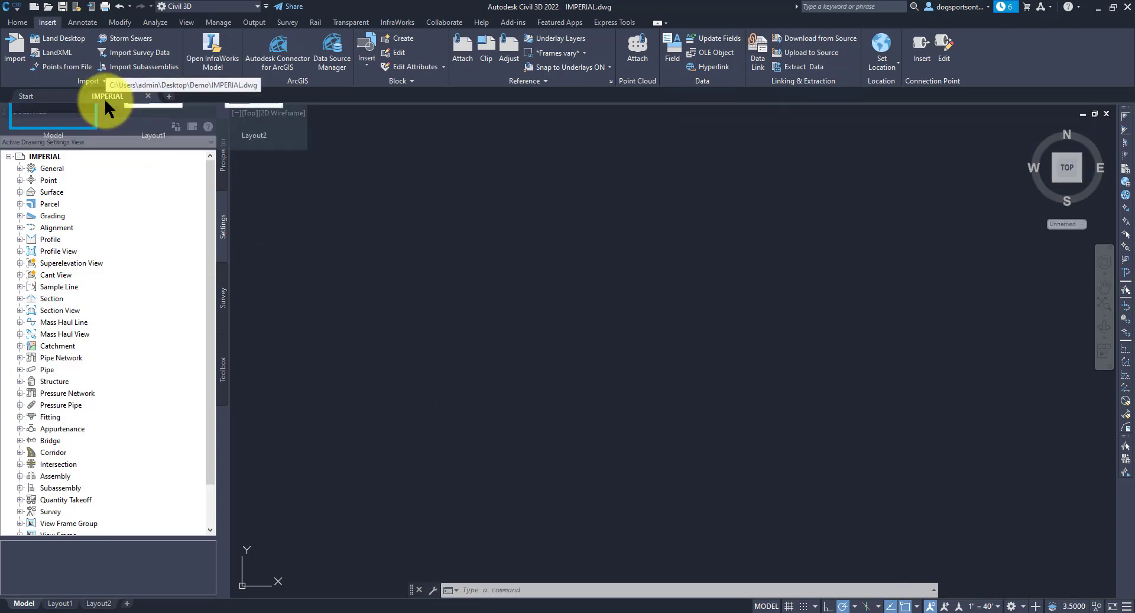
Step: Assign the IMPERIAL drawing the UTM, NAD83 Datum category's Zone 14, US Foot coordinate system with central meridian 99d W (UTM83-14F)
right_click(54, 156)
click(105, 165)
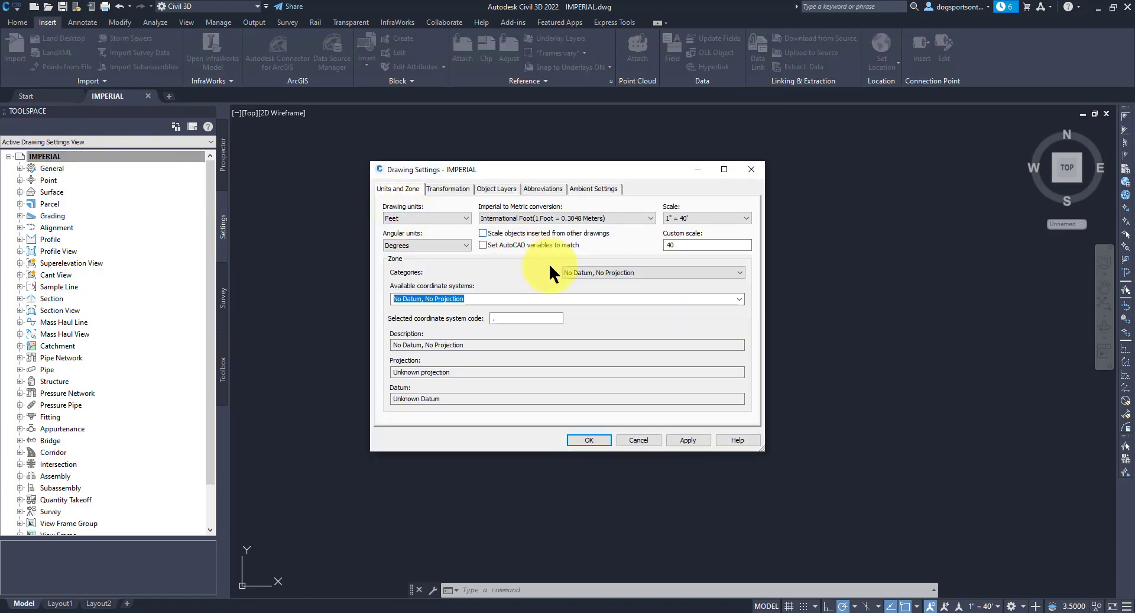
click(740, 272)
drag(740, 290, 744, 509)
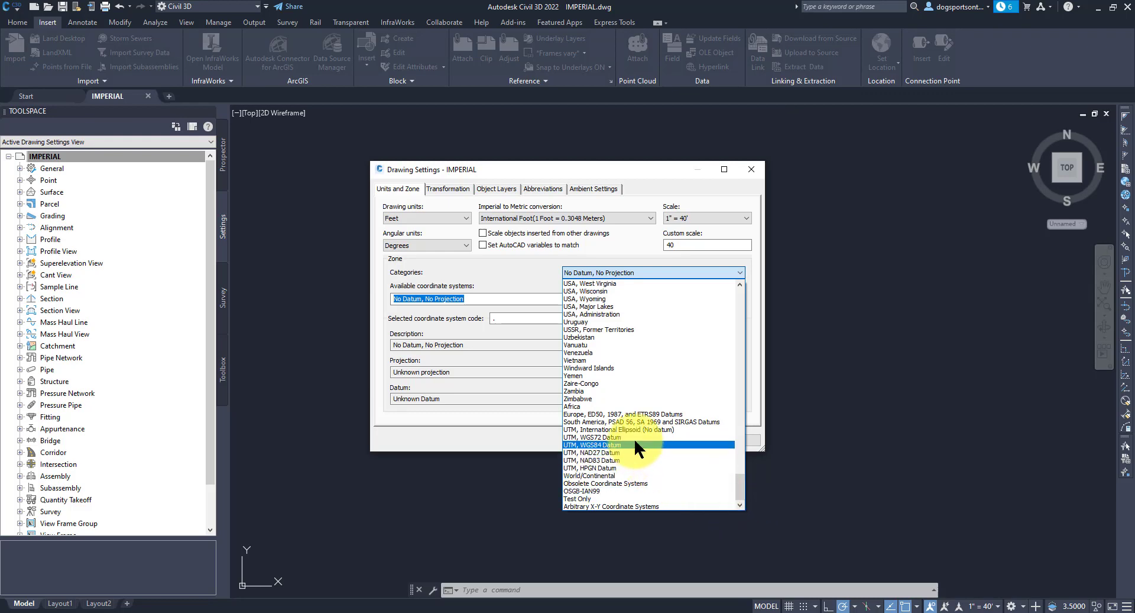
click(627, 460)
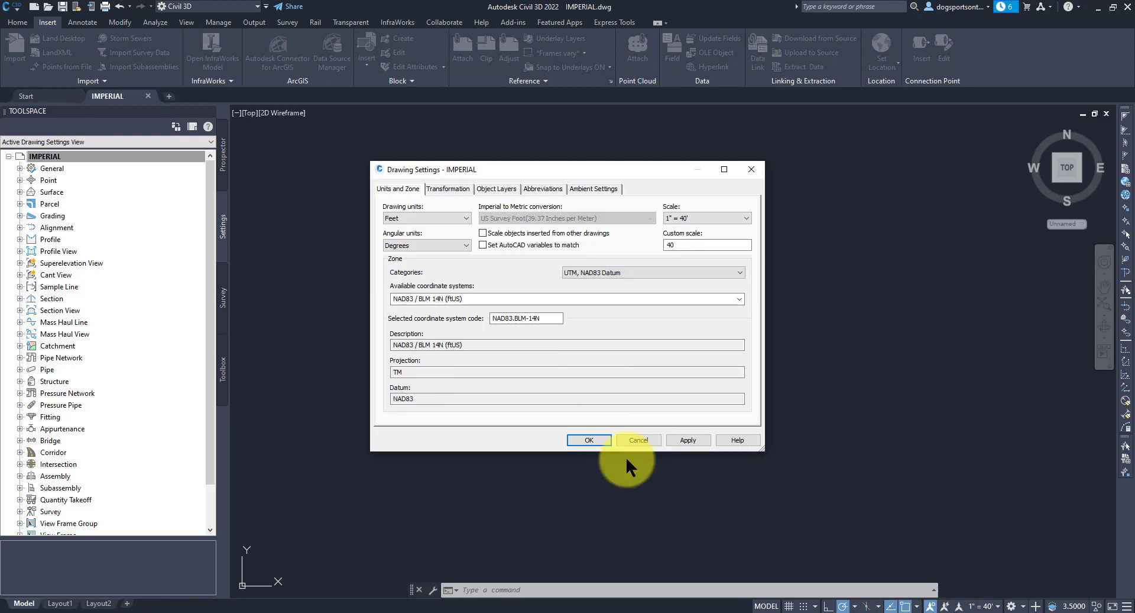
click(735, 299)
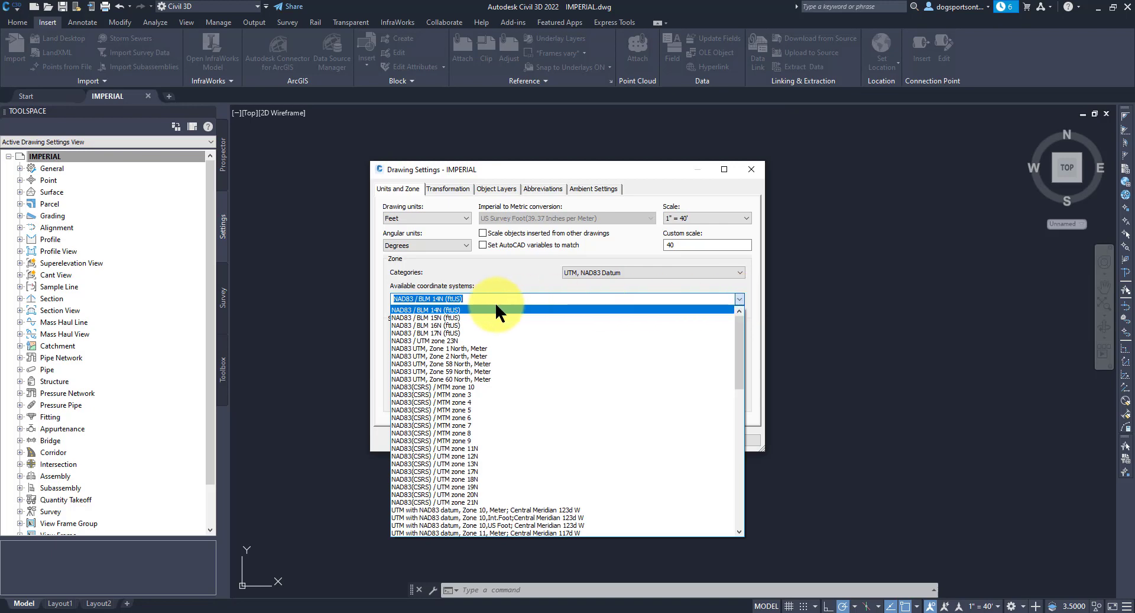
drag(739, 338, 728, 413)
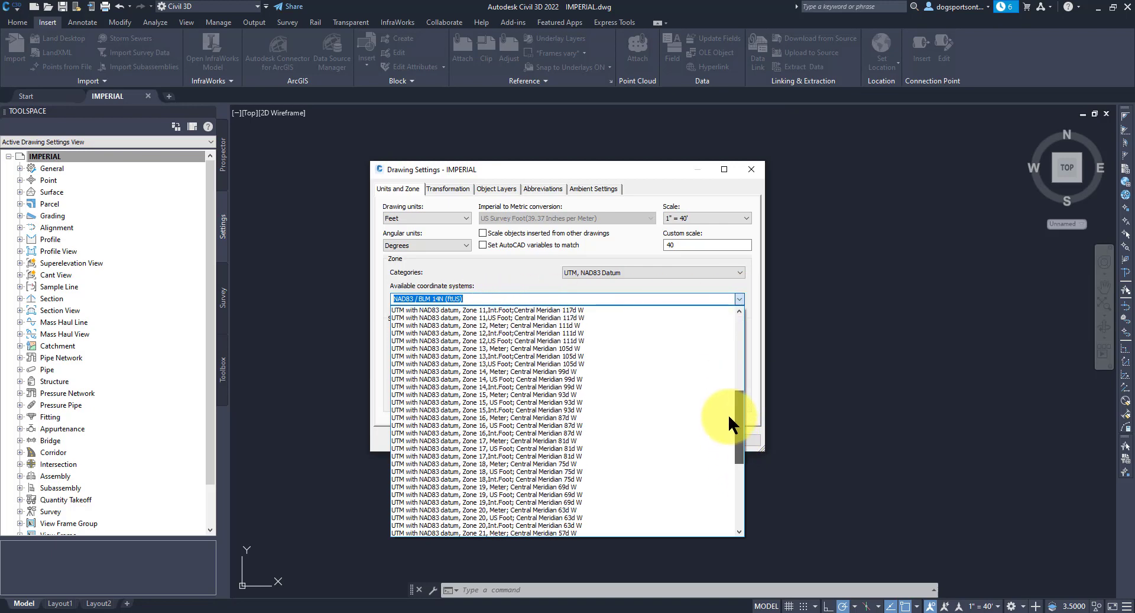
click(589, 371)
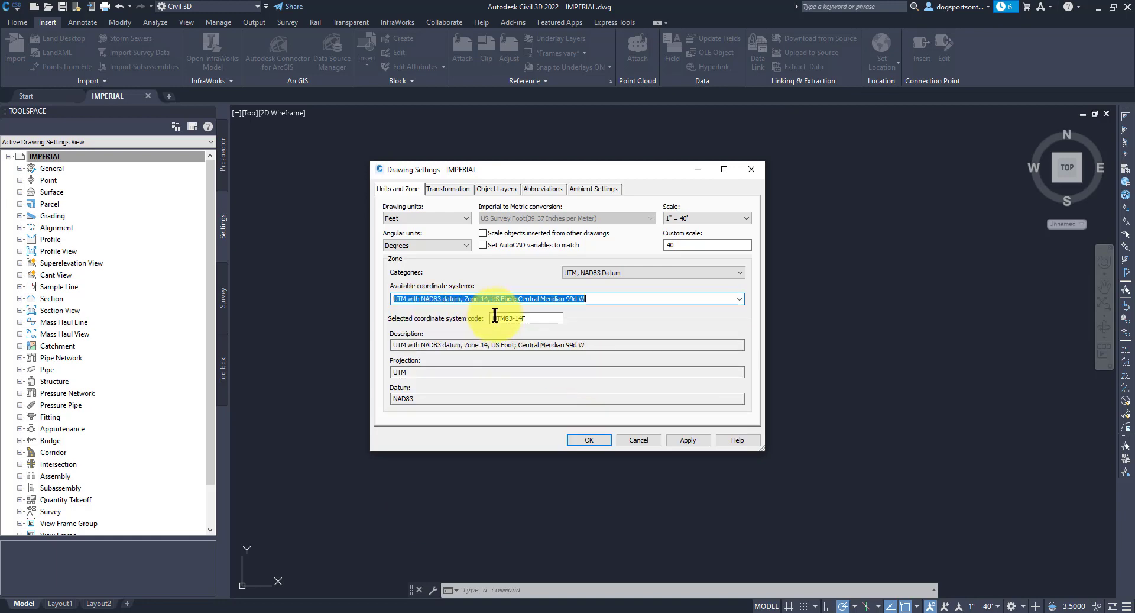
click(679, 438)
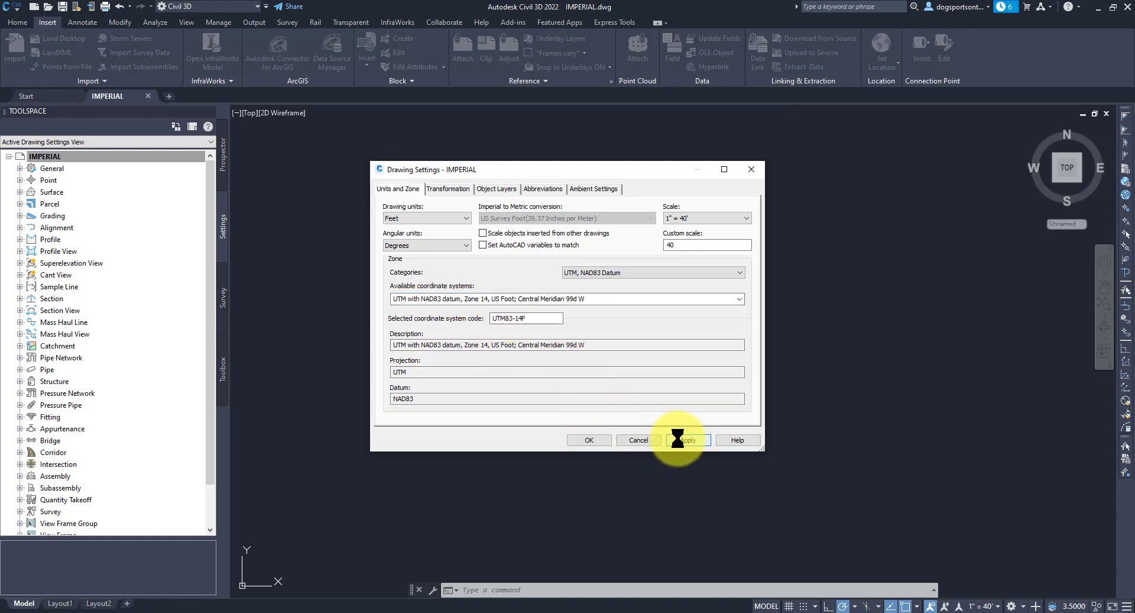
click(607, 438)
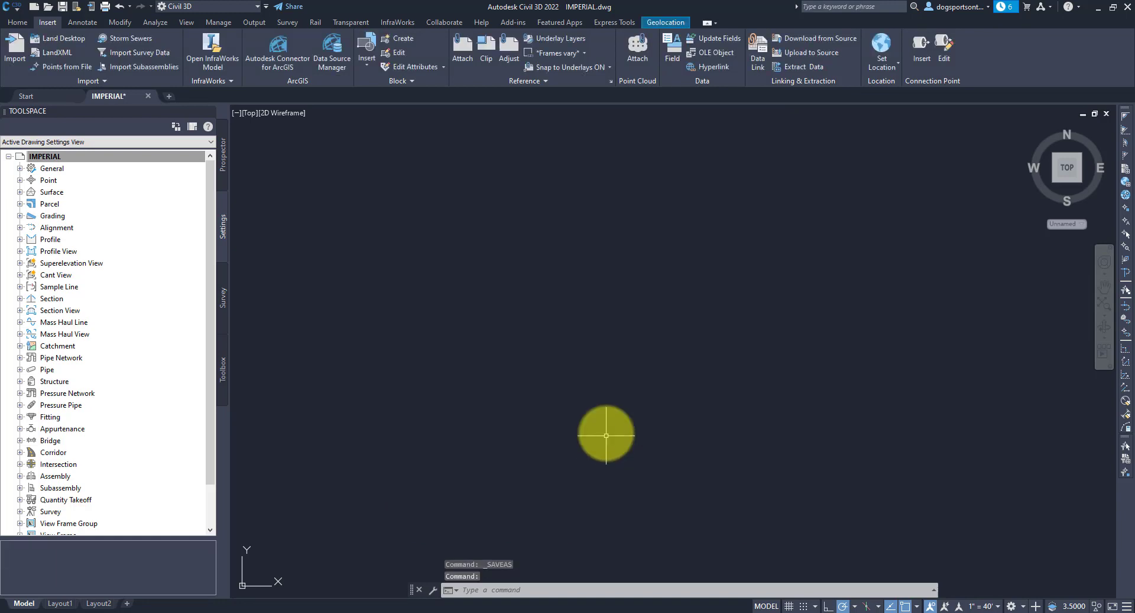
Step: Import METRIC.xml from the Video - Unit Conversion folder as LandXML, keeping the default import settings and all listed data
click(50, 52)
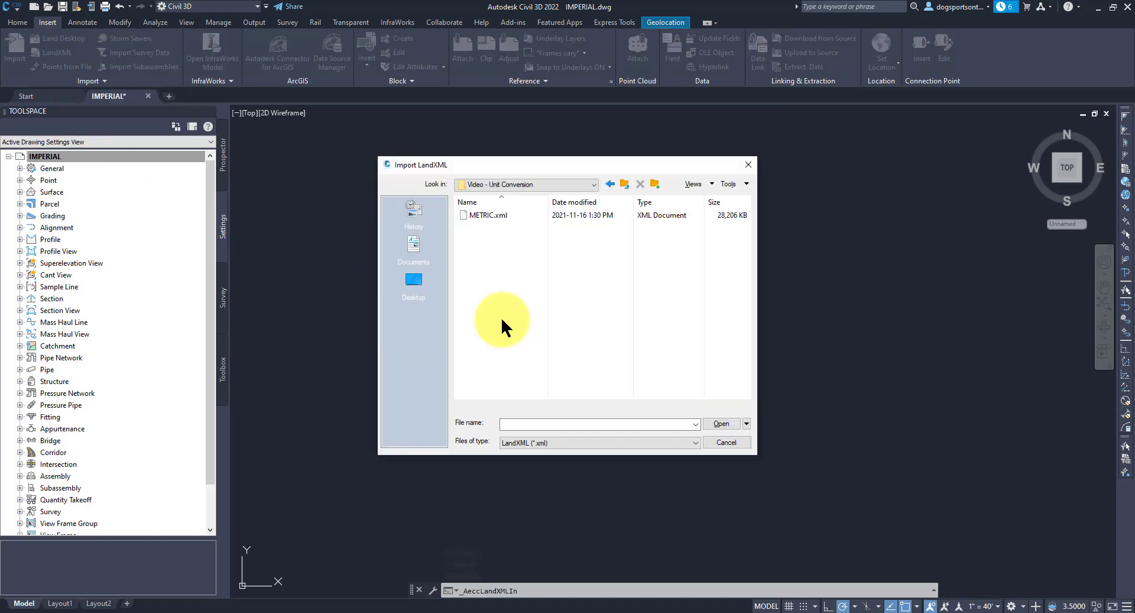
double_click(474, 216)
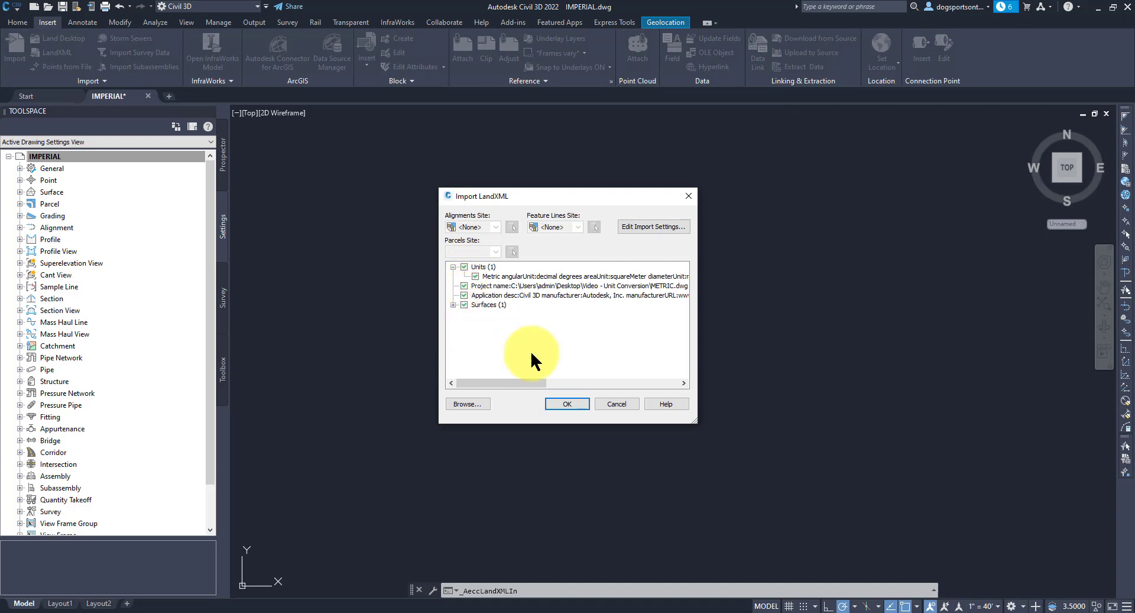
click(569, 404)
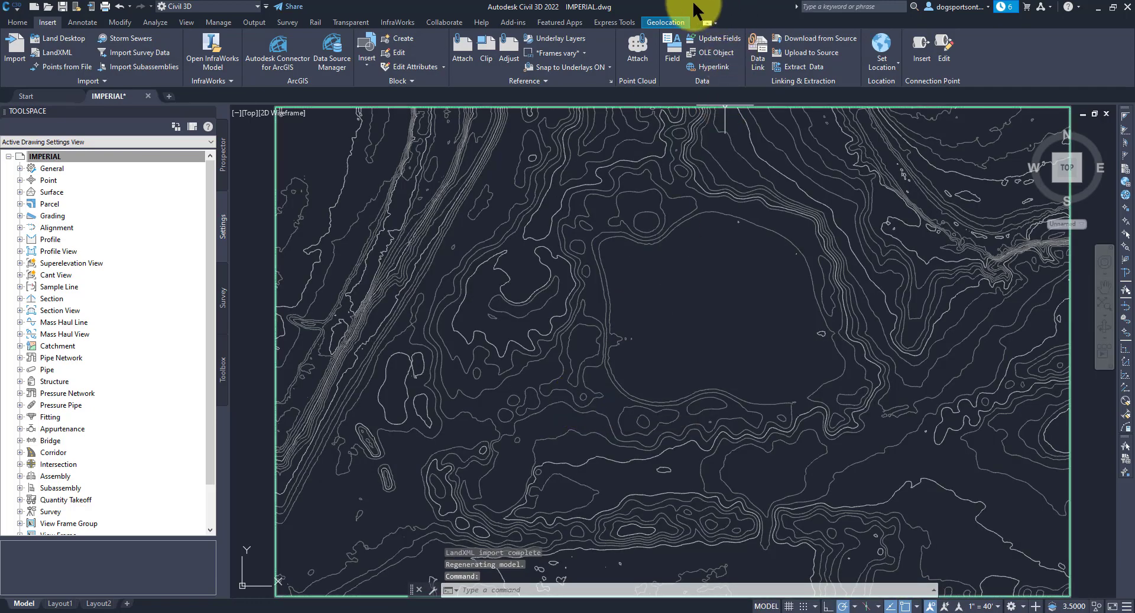
Step: Show the aerial online map beneath the imported contours and check the surface's elevation in feet on the fairway below the pond
click(665, 23)
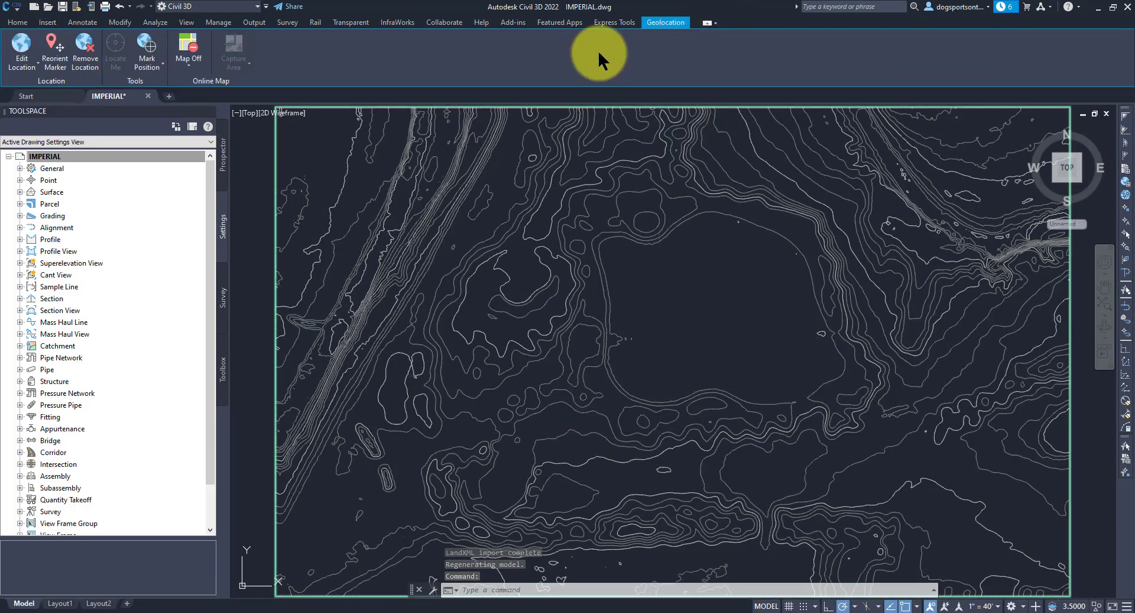
click(187, 52)
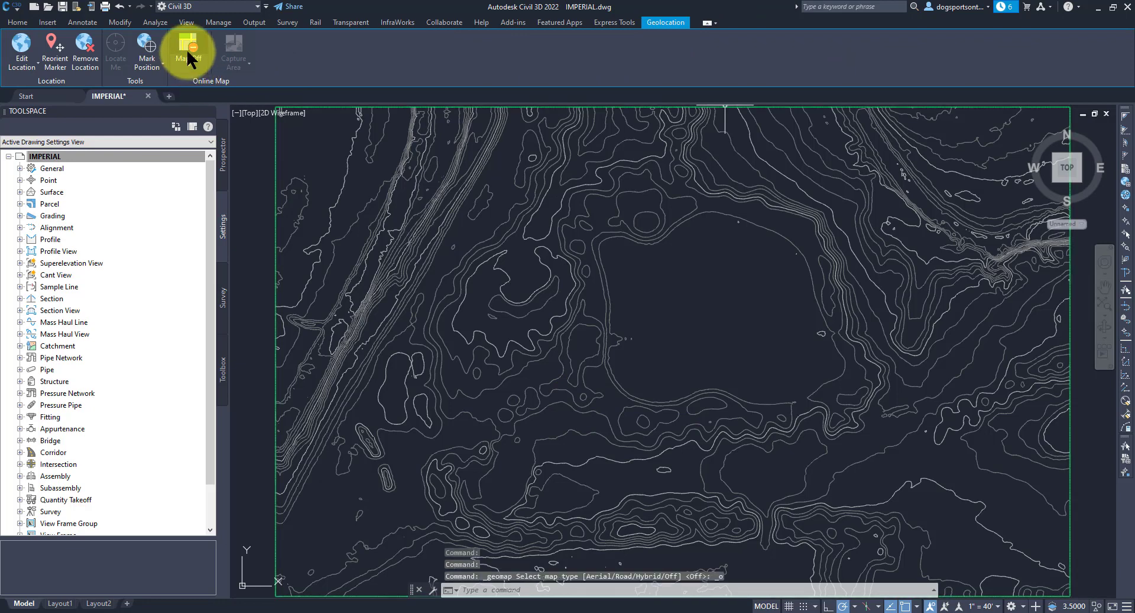
click(184, 55)
click(192, 81)
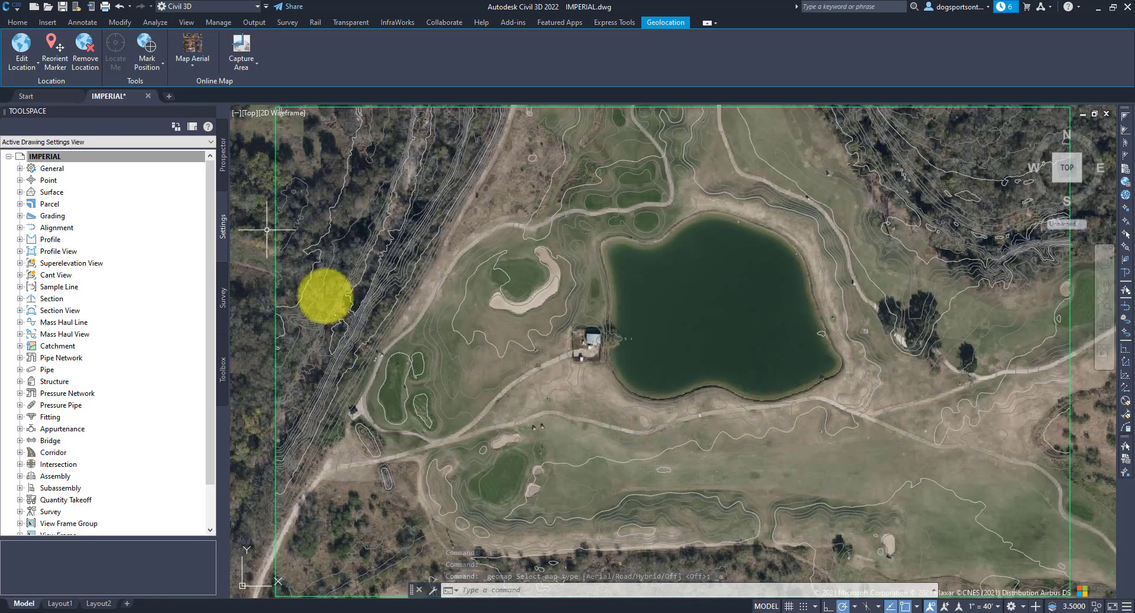
scroll(594, 542, up, 4)
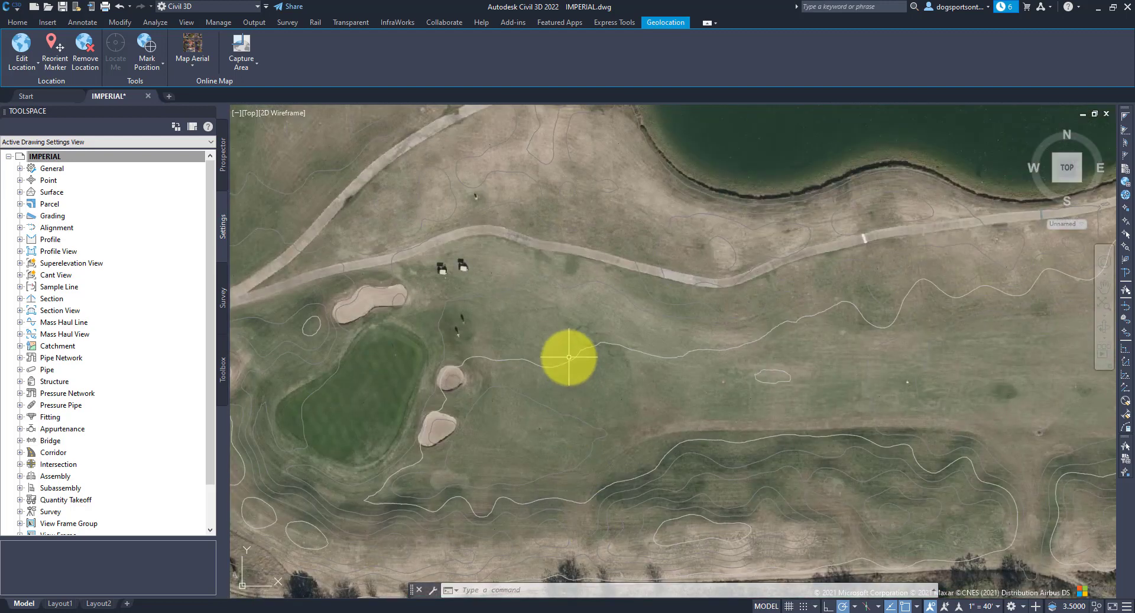
mouse_move(569, 361)
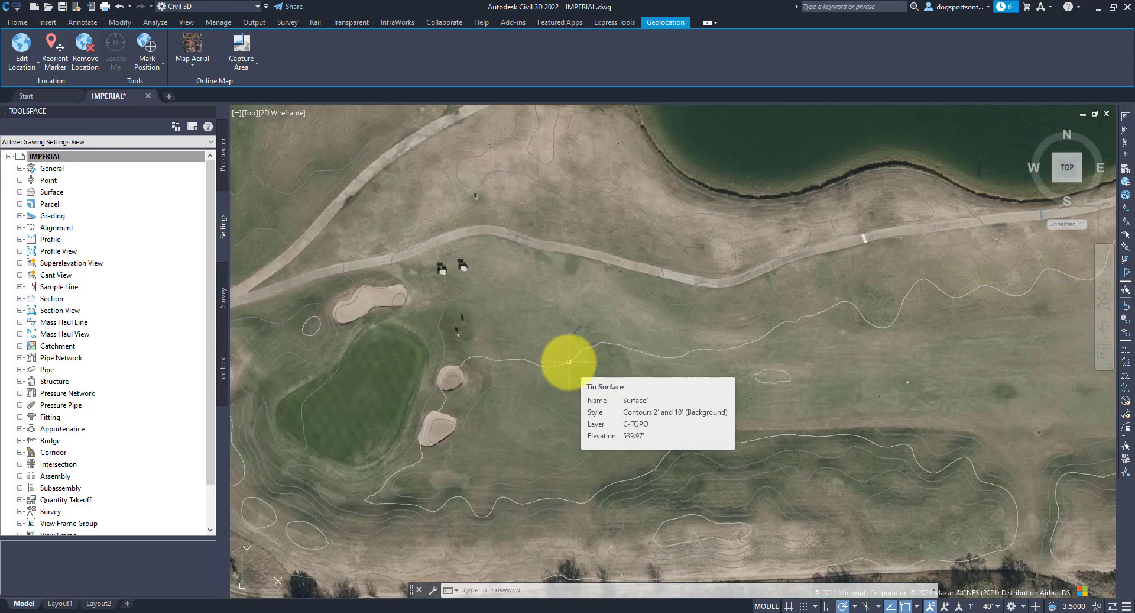